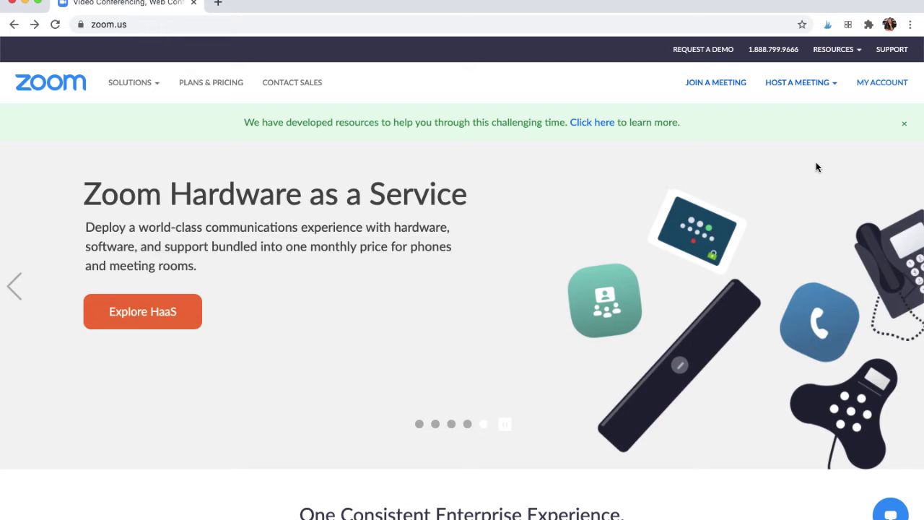
# Step: Open the account profile, then view the Join a Meeting page and the Host a Meeting options
pyautogui.click(883, 84)
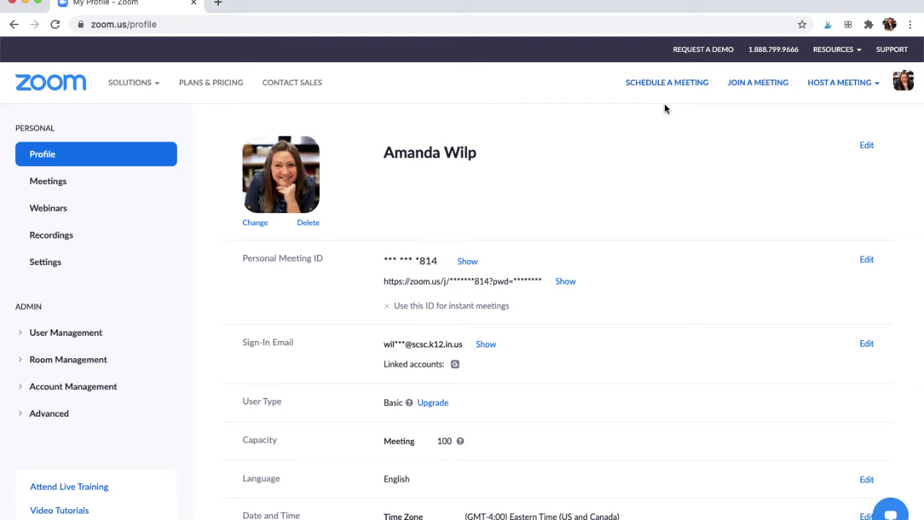
pyautogui.click(758, 92)
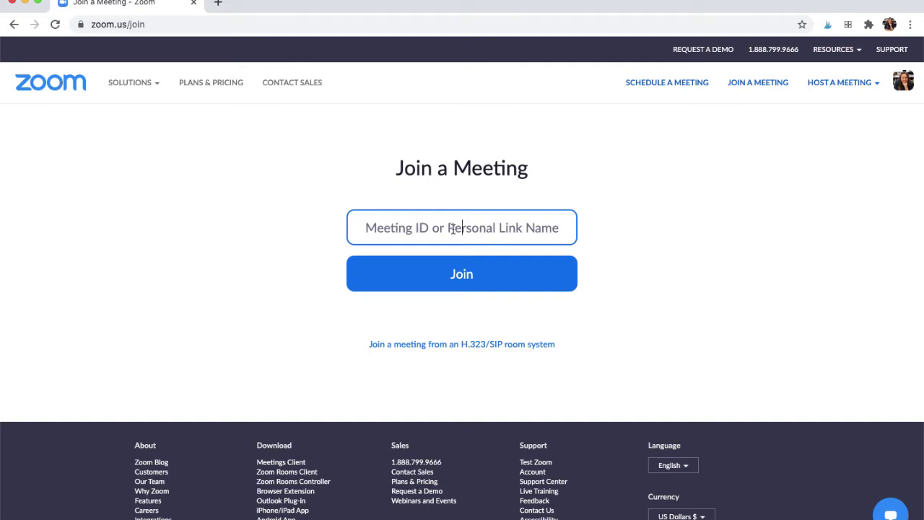
pyautogui.click(14, 26)
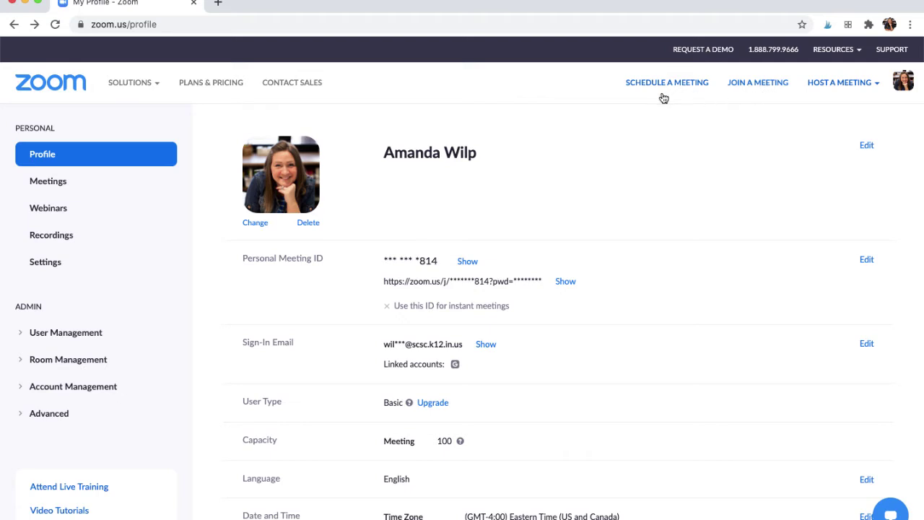
pyautogui.click(870, 86)
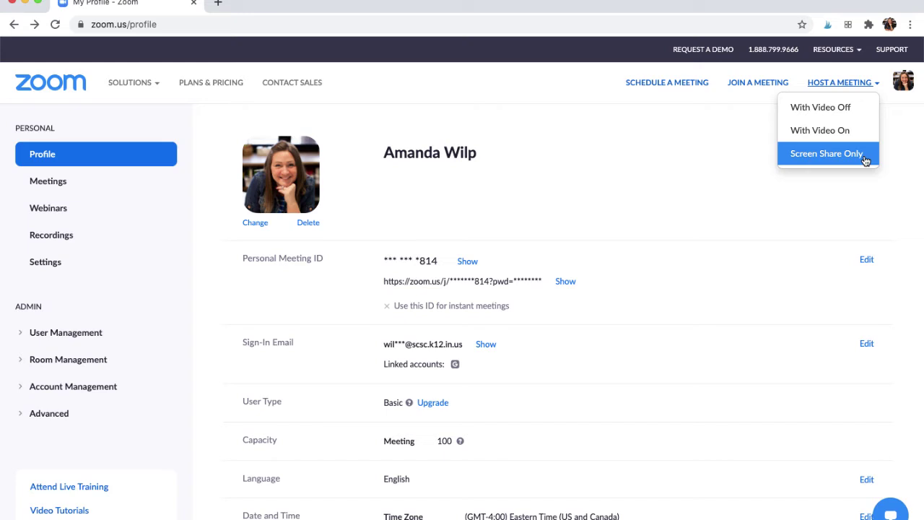
# Step: Start scheduling a new meeting and enter "ACR:" followed by the teacher's name as its topic
pyautogui.click(650, 84)
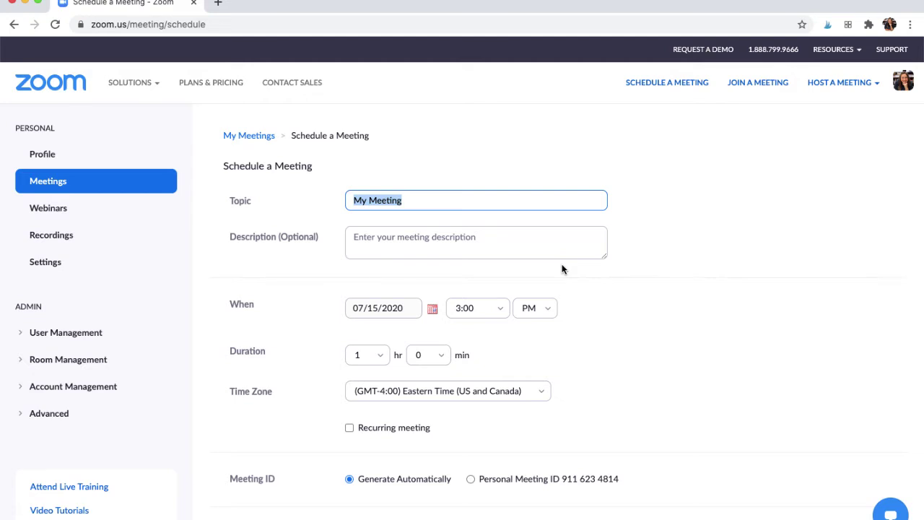
pyautogui.scroll(-2, 561, 270)
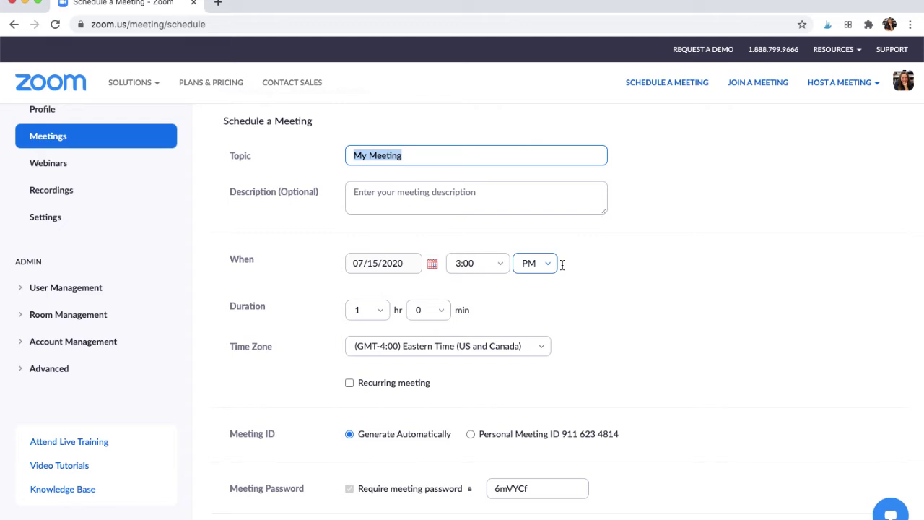
pyautogui.write('ACR')
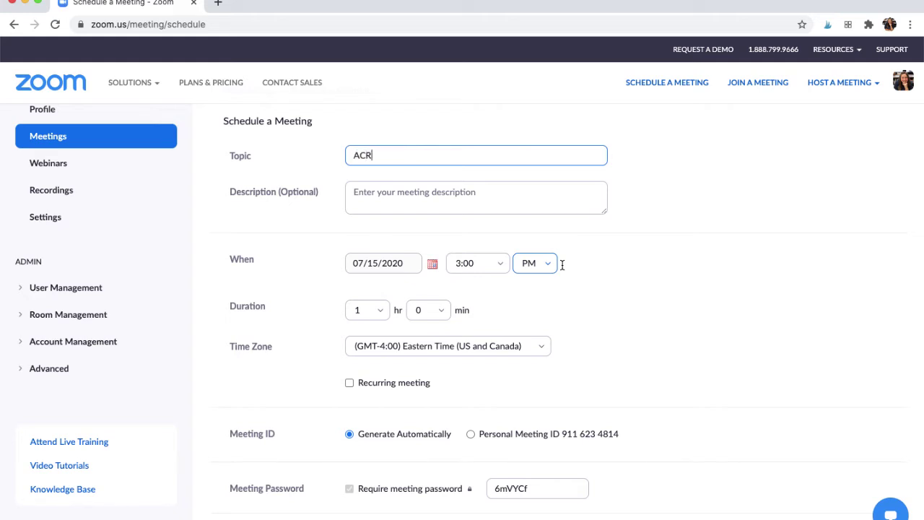
pyautogui.write(': A.  Wilp')
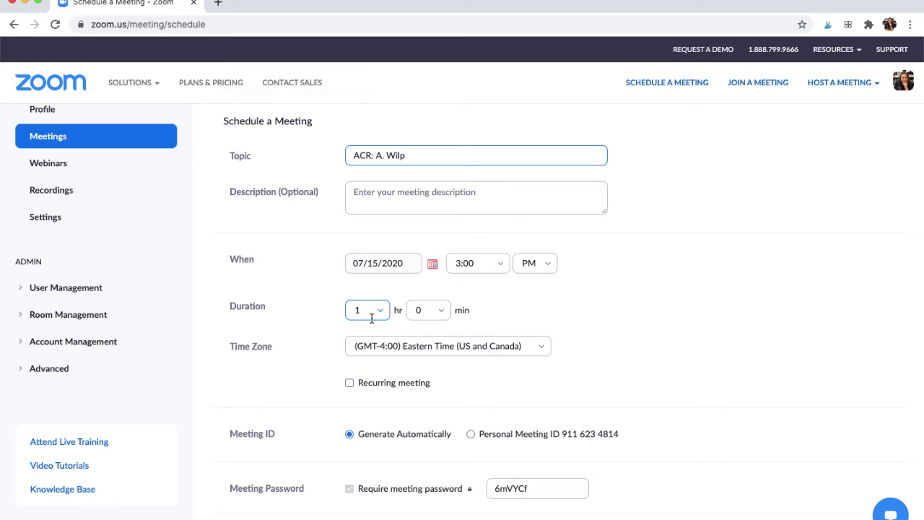
# Step: Review the meeting ID, password, video and meeting options for the new meeting
pyautogui.scroll(-5, 331, 420)
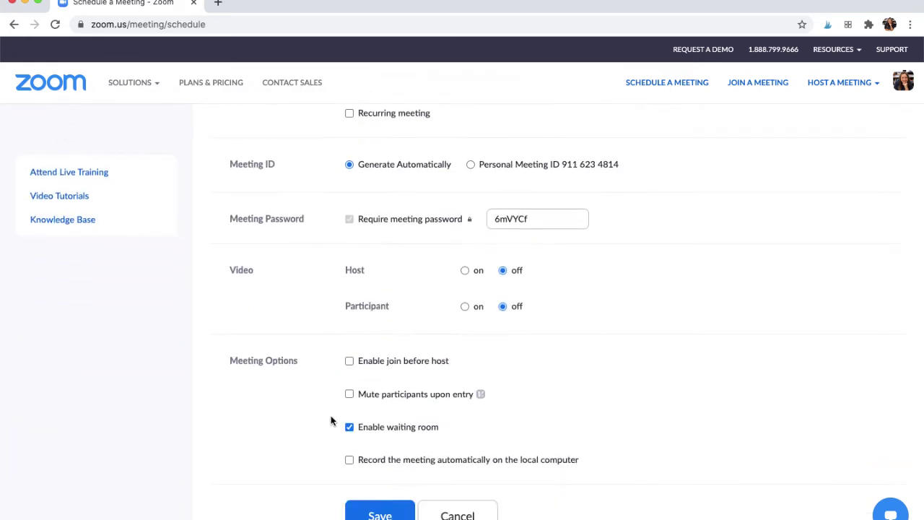
pyautogui.scroll(-1, 330, 417)
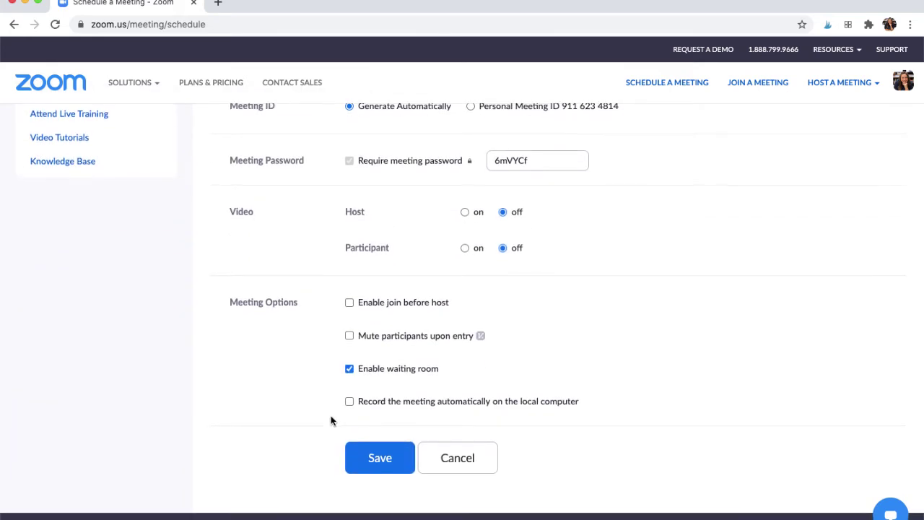
pyautogui.scroll(-1, 331, 417)
pyautogui.scroll(-1, 331, 417)
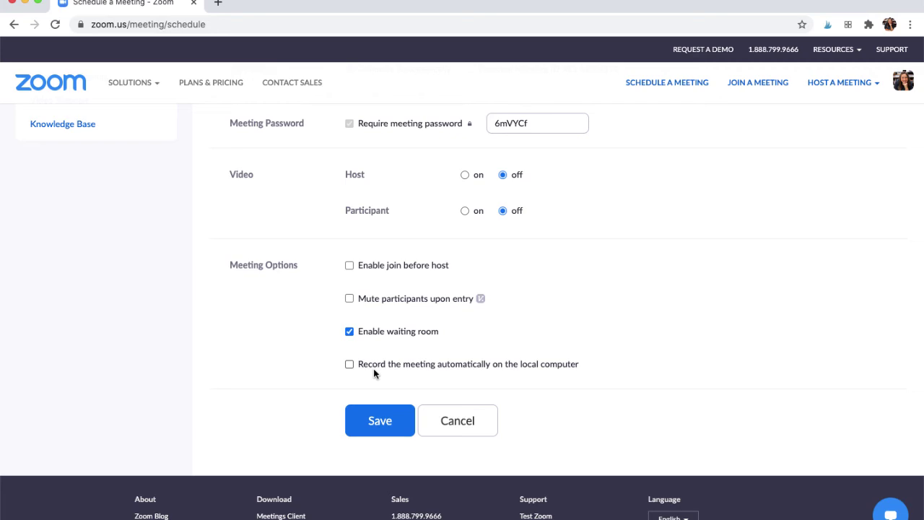
# Step: Replace the meeting topic with "9:00-9:30 Small Reading Group"
pyautogui.scroll(10, 373, 368)
pyautogui.click(410, 203)
pyautogui.moveTo(409, 203); pyautogui.dragTo(303, 198)
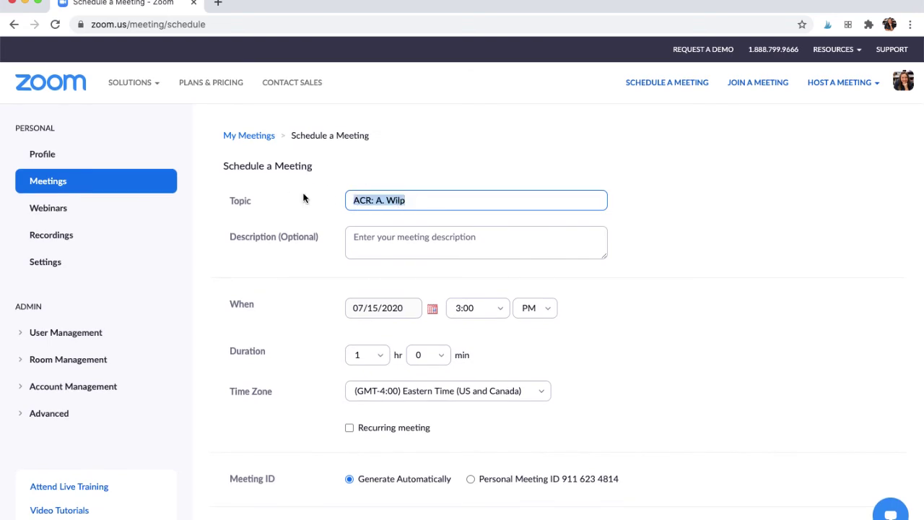
pyautogui.write('9:00-')
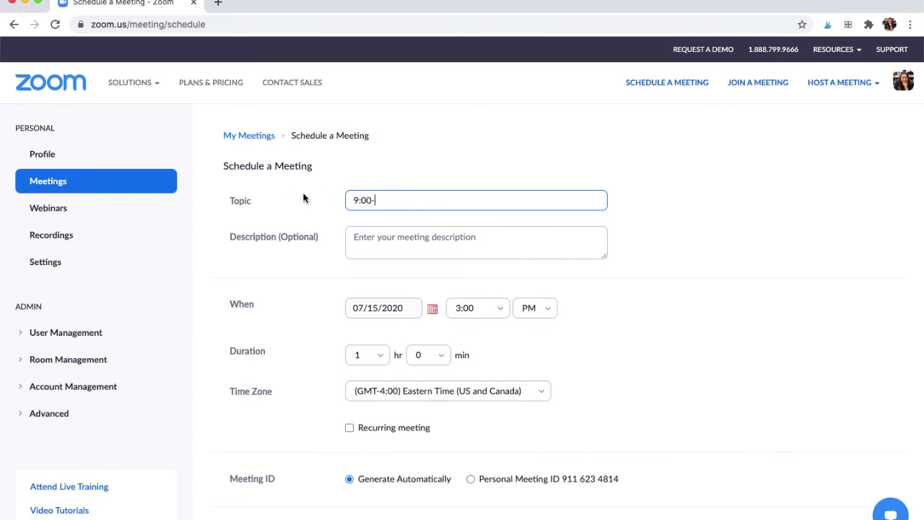
pyautogui.write('9:')
pyautogui.write('30 Small Reading Group')
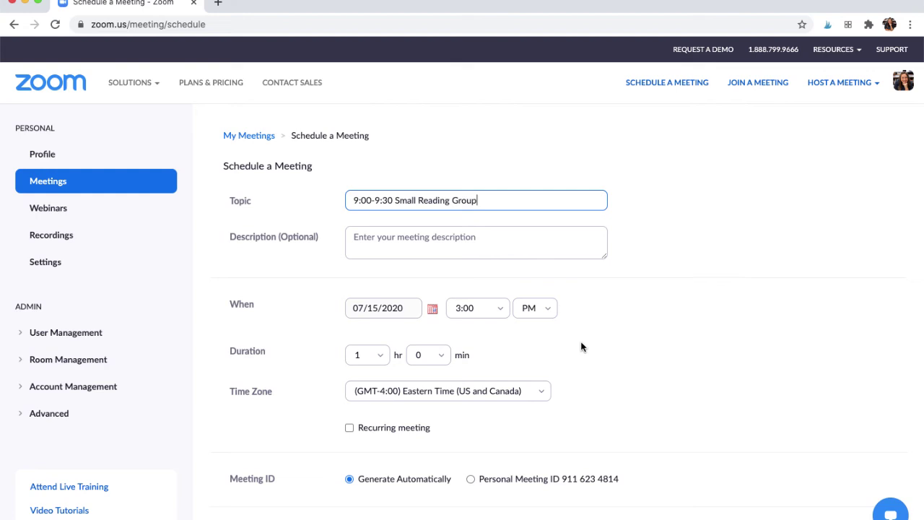
# Step: Set the meeting's duration to 0 hr 30 min and its start time to 9:00
pyautogui.scroll(-3, 581, 347)
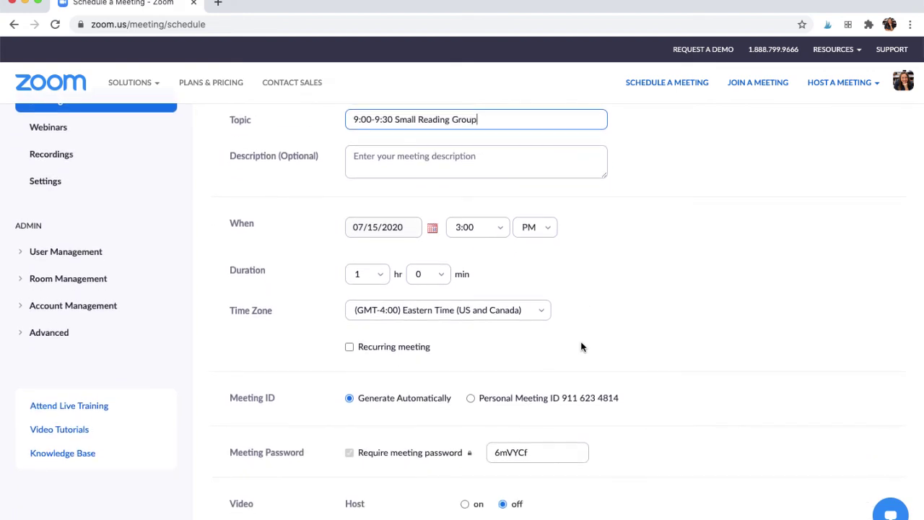
pyautogui.click(371, 276)
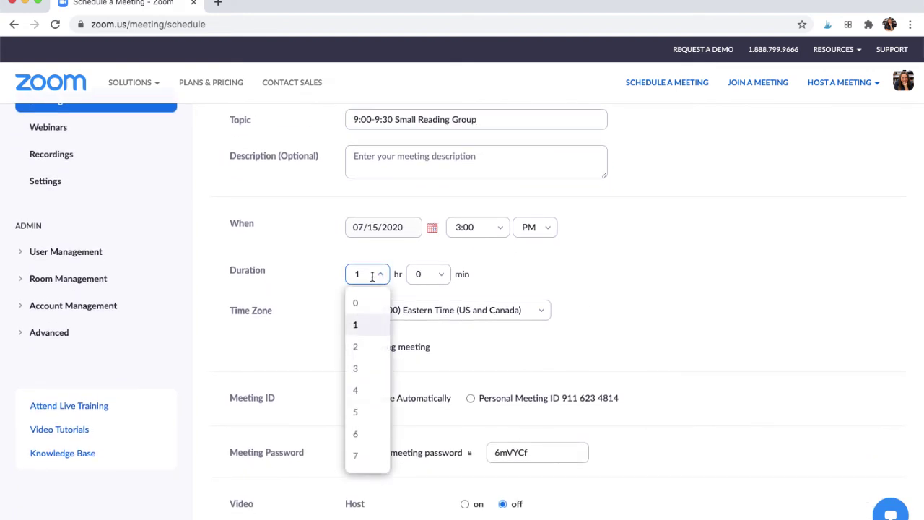
pyautogui.click(359, 304)
pyautogui.click(440, 274)
pyautogui.click(422, 347)
pyautogui.click(454, 231)
pyautogui.scroll(-5, 480, 386)
pyautogui.scroll(-2, 481, 389)
pyautogui.click(480, 389)
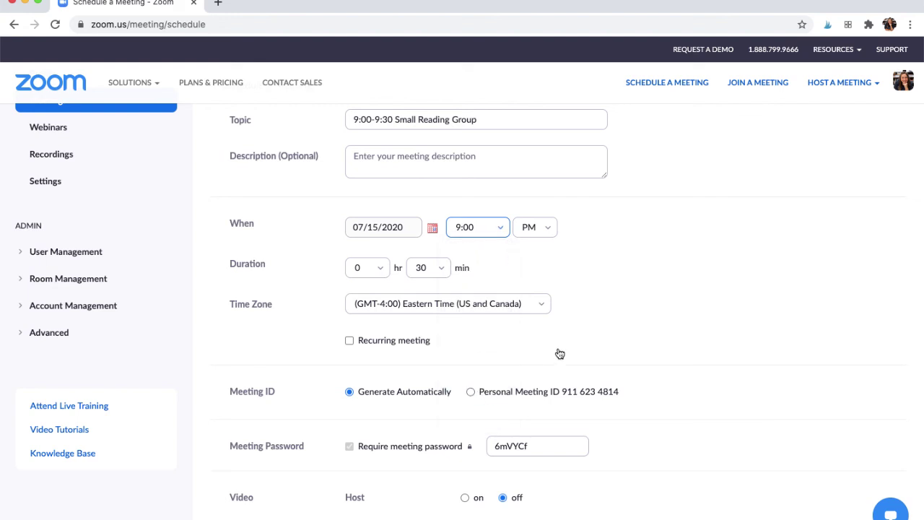
# Step: Turn on the recurring meeting option, look at its recurrence and repeat interval choices, and turn the option off again
pyautogui.scroll(-1, 558, 382)
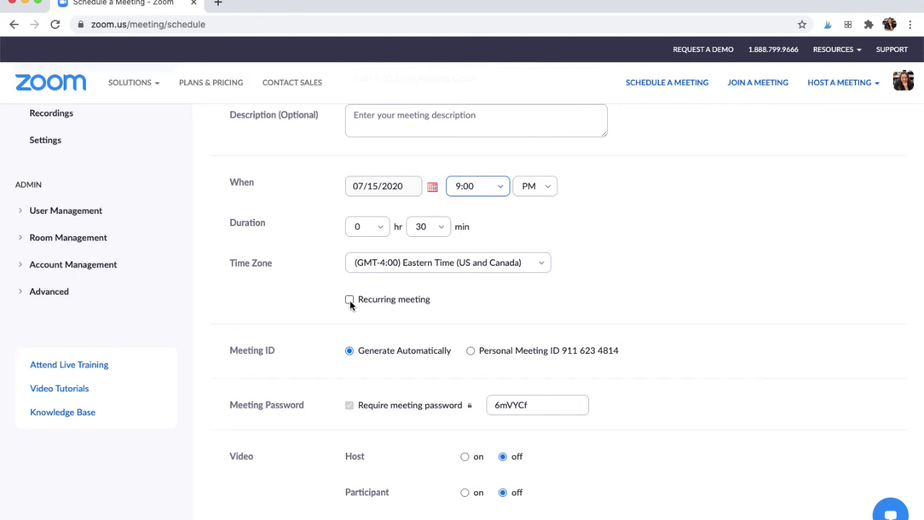
pyautogui.click(349, 299)
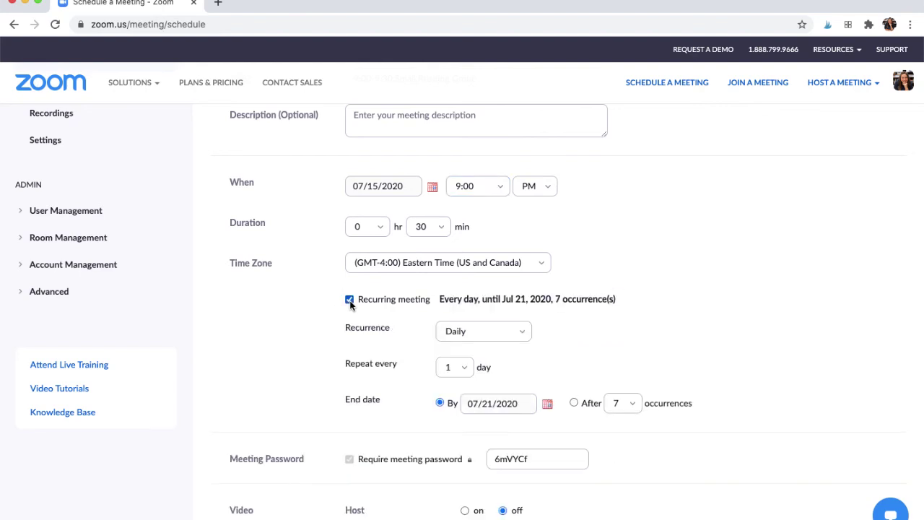
pyautogui.click(470, 333)
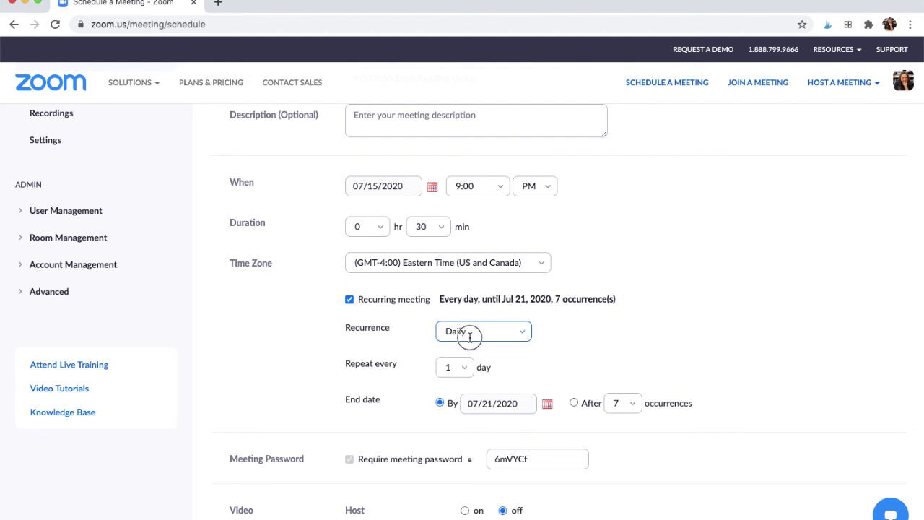
pyautogui.click(582, 340)
pyautogui.click(459, 370)
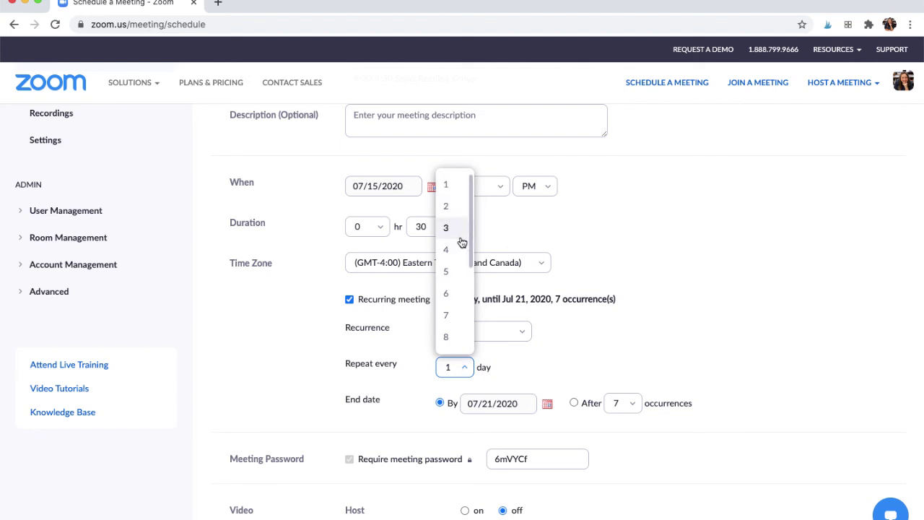
pyautogui.click(559, 346)
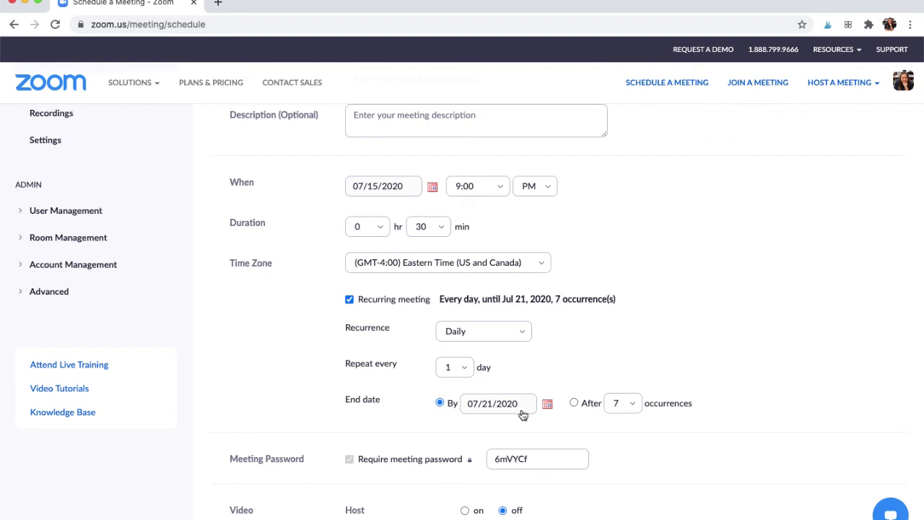
pyautogui.click(350, 300)
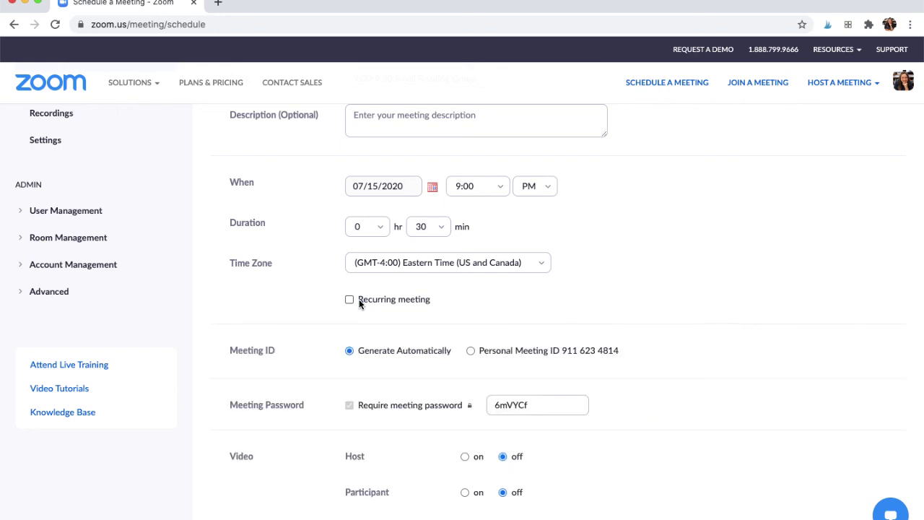
# Step: Check the form from the topic to the meeting options and save the scheduled meeting
pyautogui.scroll(3, 359, 303)
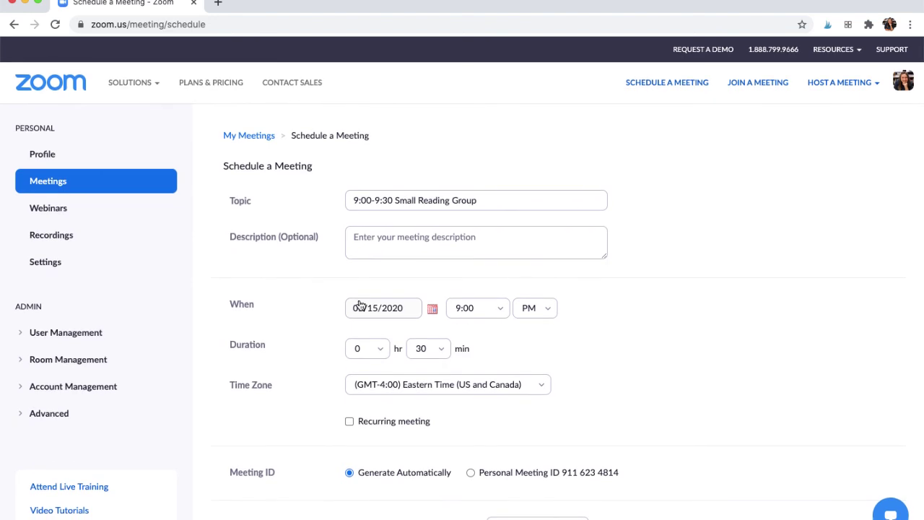
pyautogui.scroll(-10, 359, 303)
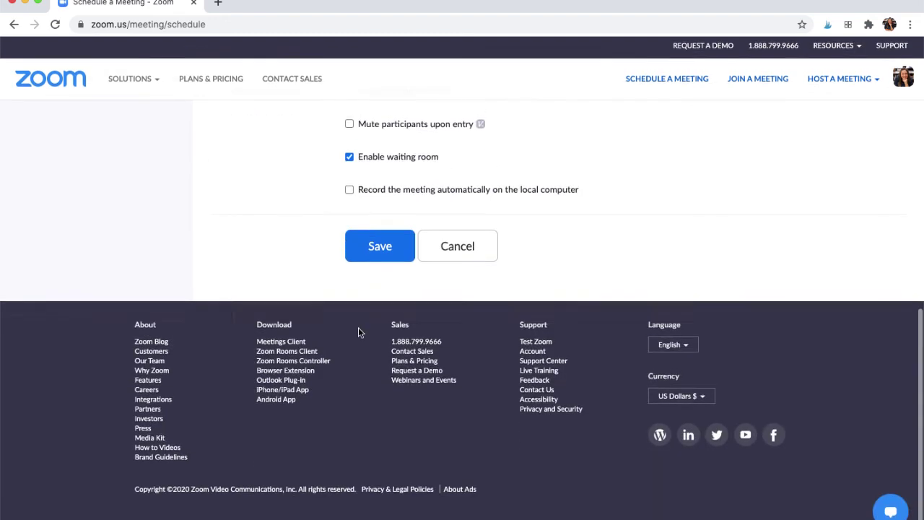
pyautogui.click(380, 254)
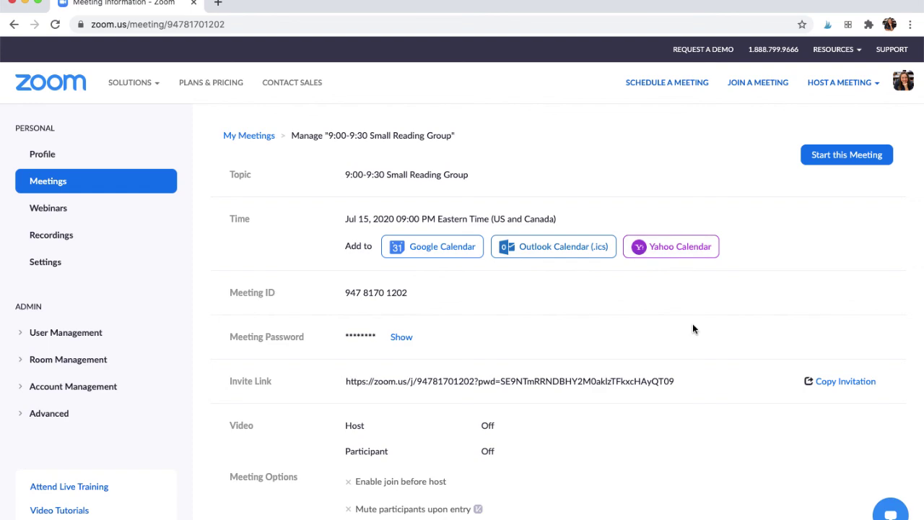
# Step: Open the saved meeting's invitation text and view its join link, meeting ID and password
pyautogui.scroll(-1, 708, 332)
pyautogui.click(840, 381)
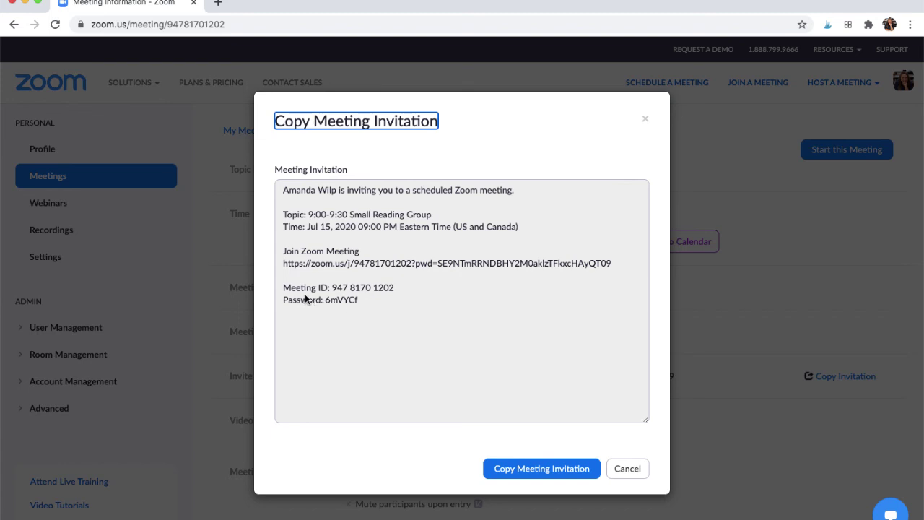
pyautogui.click(466, 265)
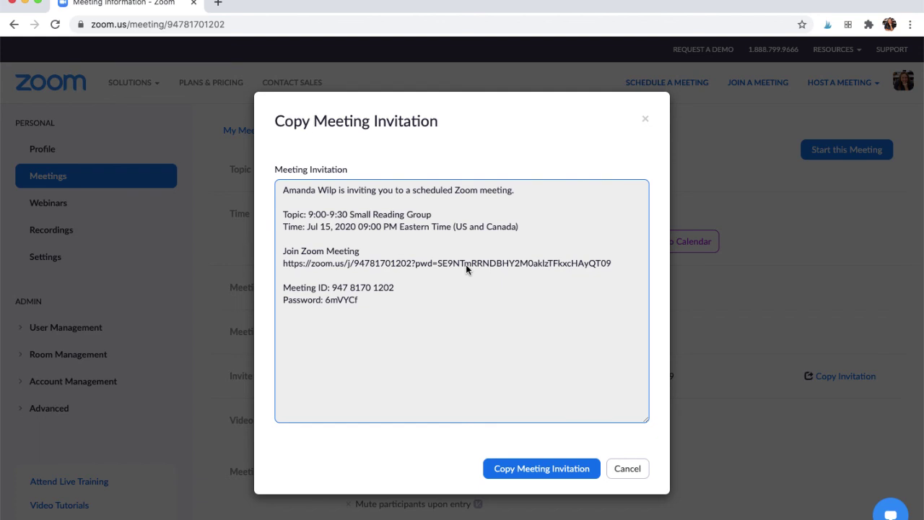